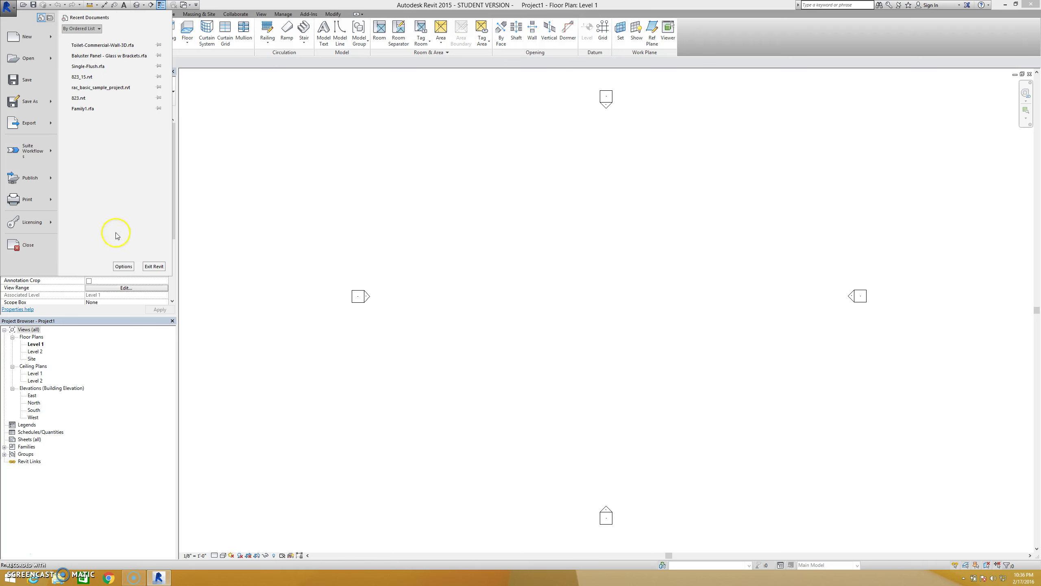
# Open the program options, examine each category from General through Macros, and accept the dialog without changing any setting
pyautogui.click(123, 266)
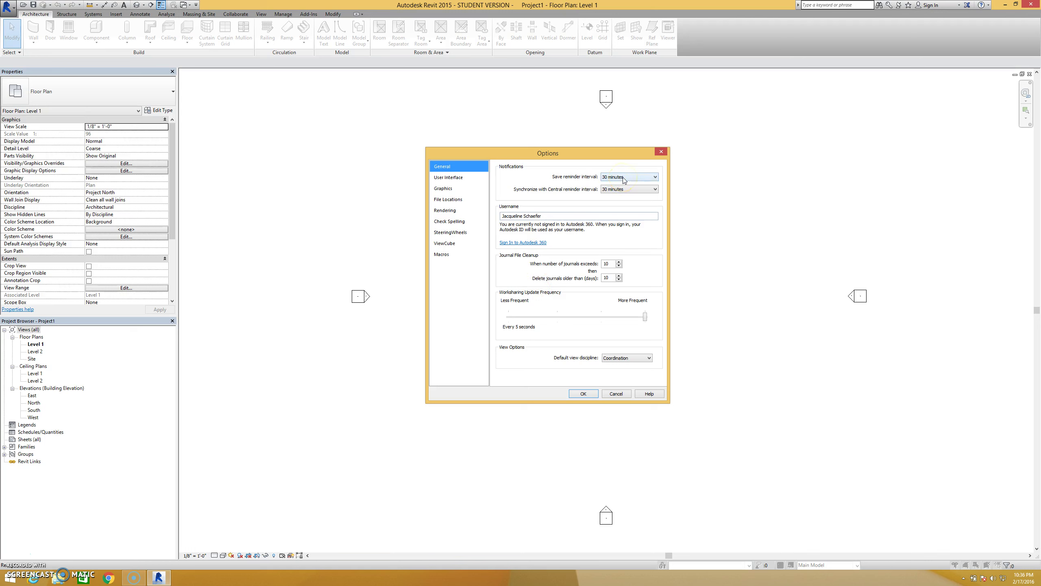
pyautogui.click(609, 178)
pyautogui.click(471, 183)
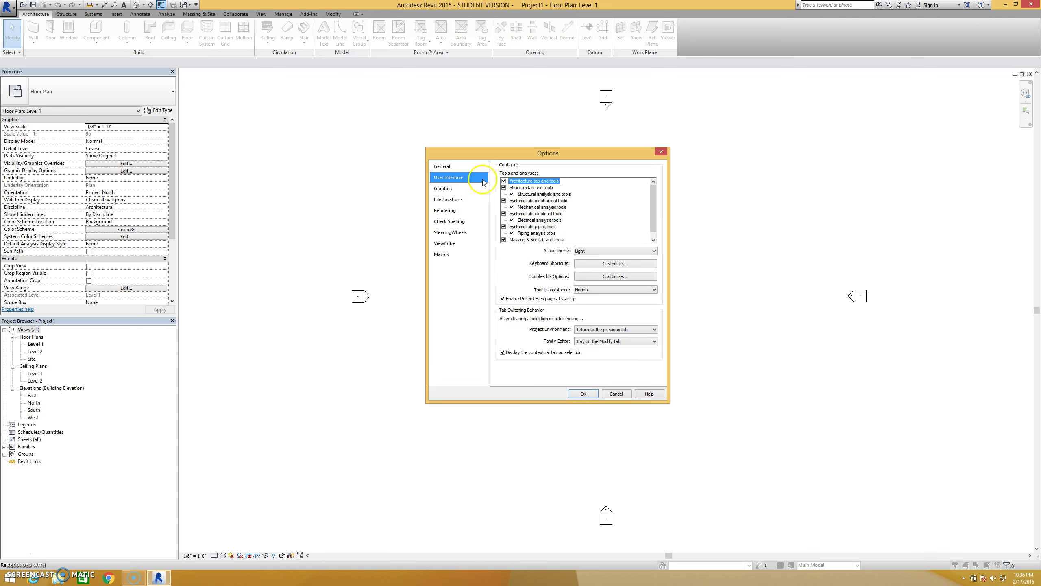
pyautogui.click(465, 193)
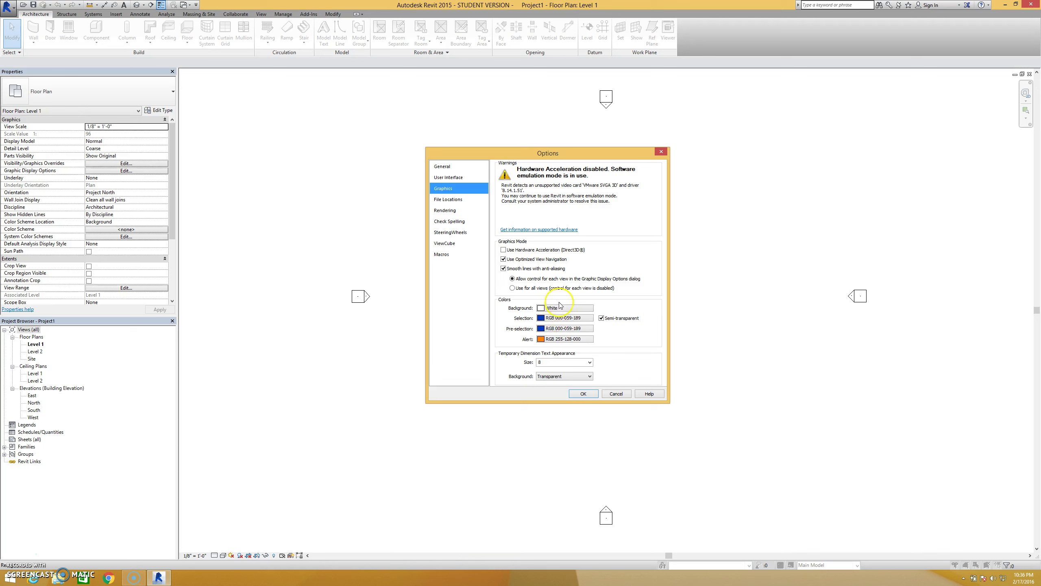
pyautogui.click(456, 201)
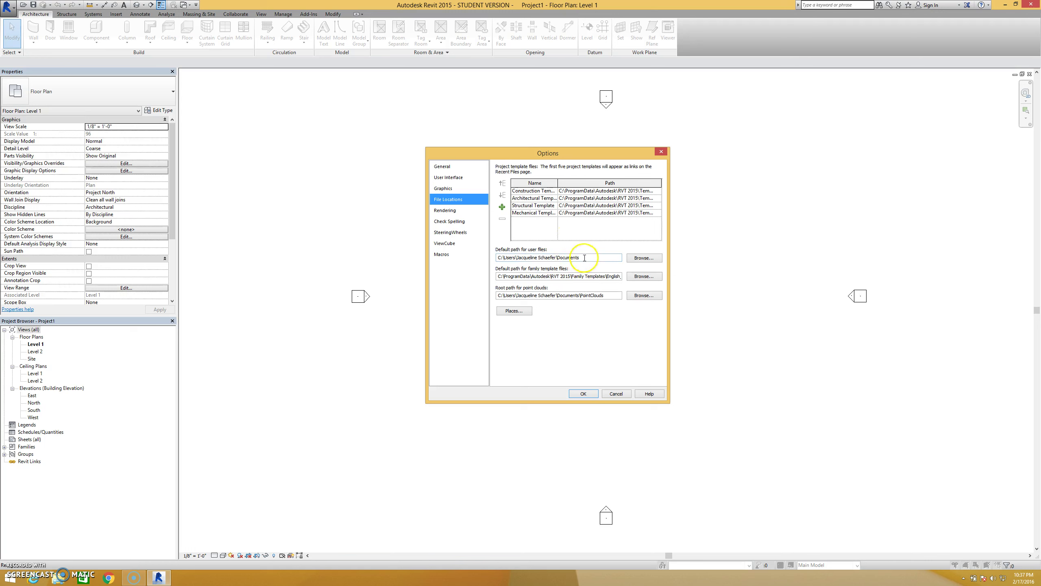
pyautogui.click(451, 209)
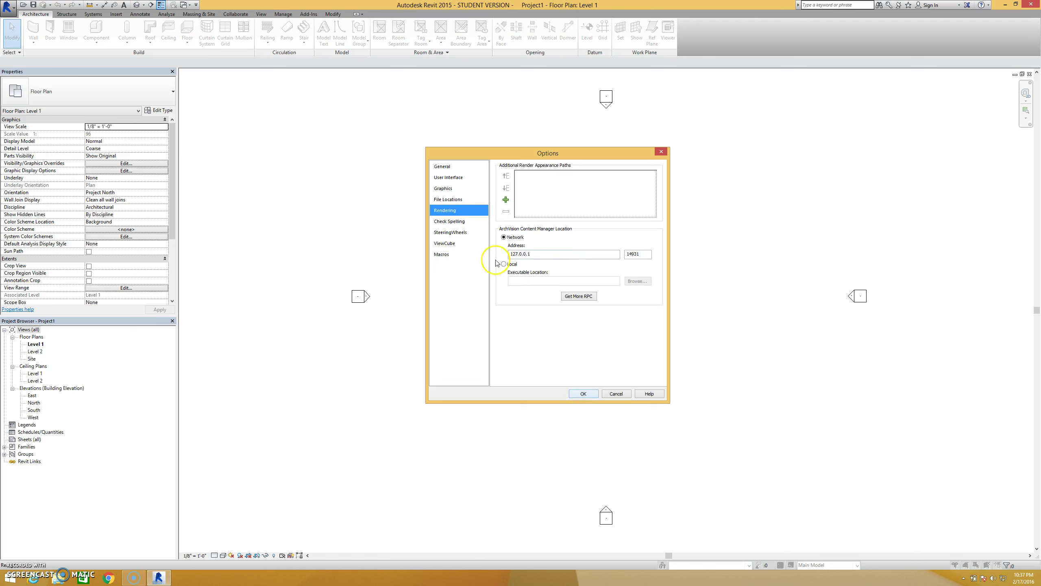
pyautogui.click(465, 222)
pyautogui.click(471, 232)
pyautogui.click(466, 243)
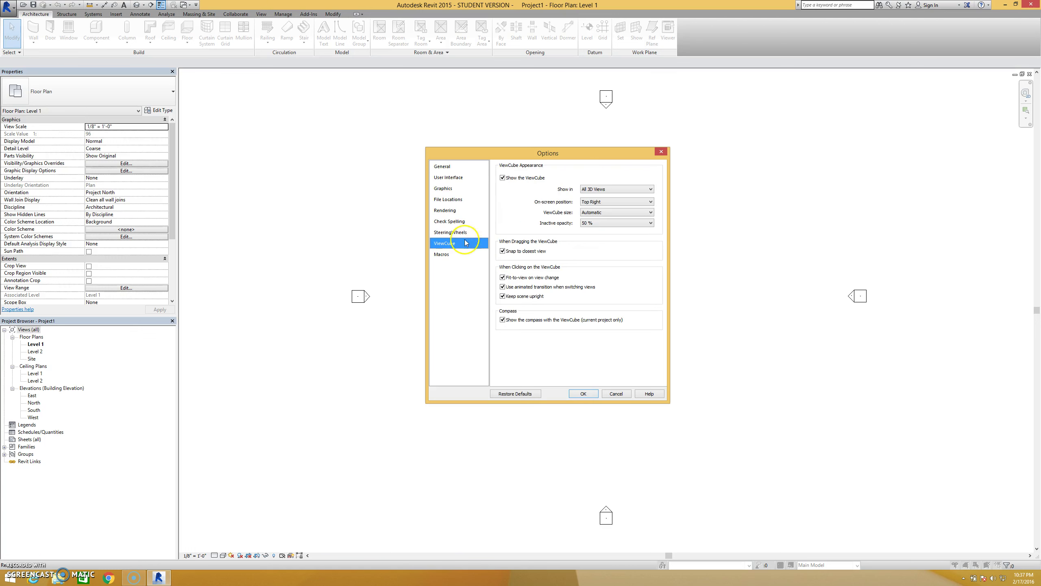
pyautogui.click(465, 253)
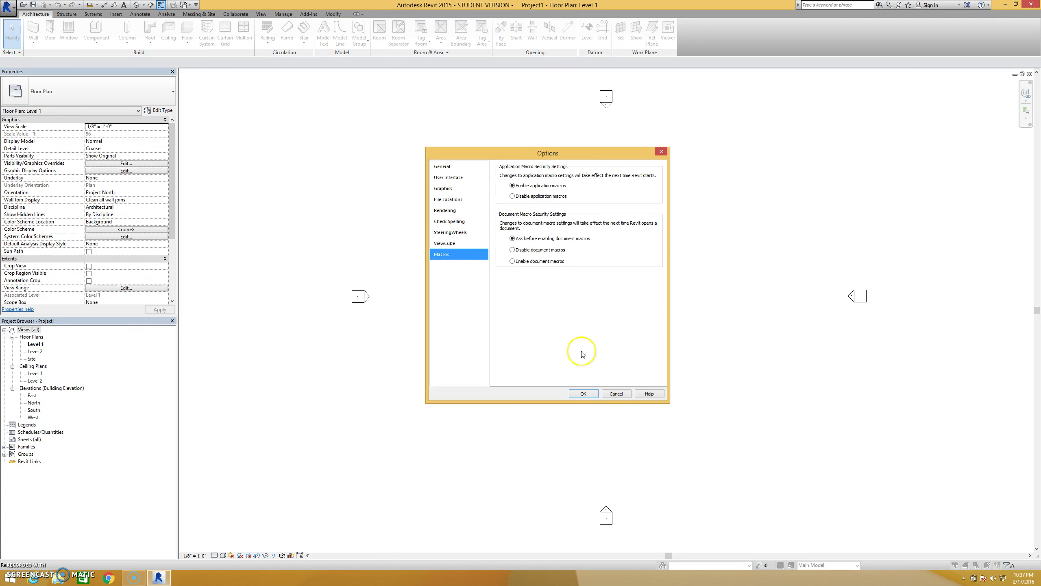
pyautogui.click(584, 394)
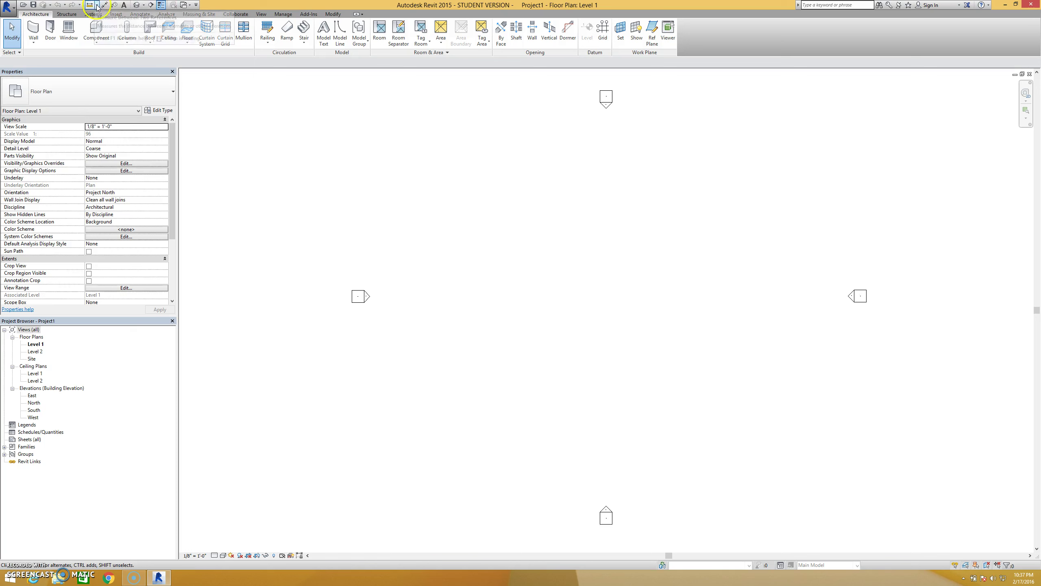
# Examine the quick access commands, the option for adding the Ceiling tool to them, and the list of open windows
pyautogui.click(161, 5)
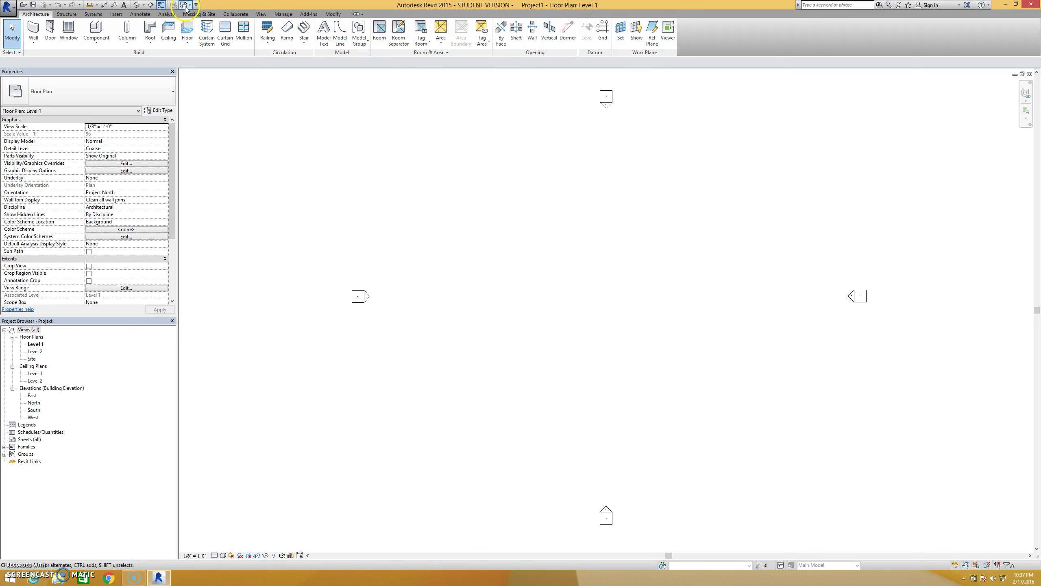
pyautogui.rightClick(171, 26)
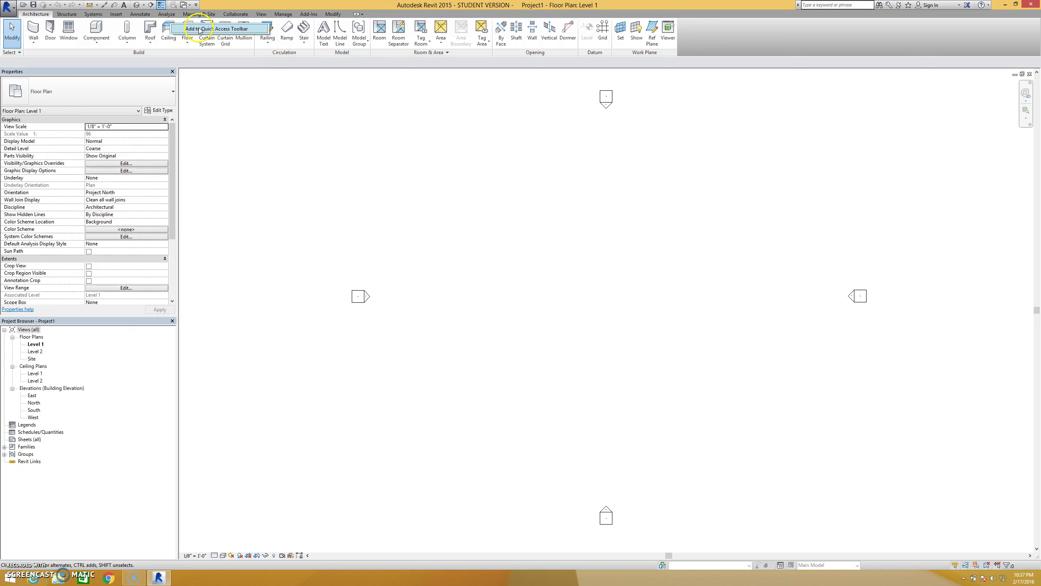
pyautogui.click(211, 5)
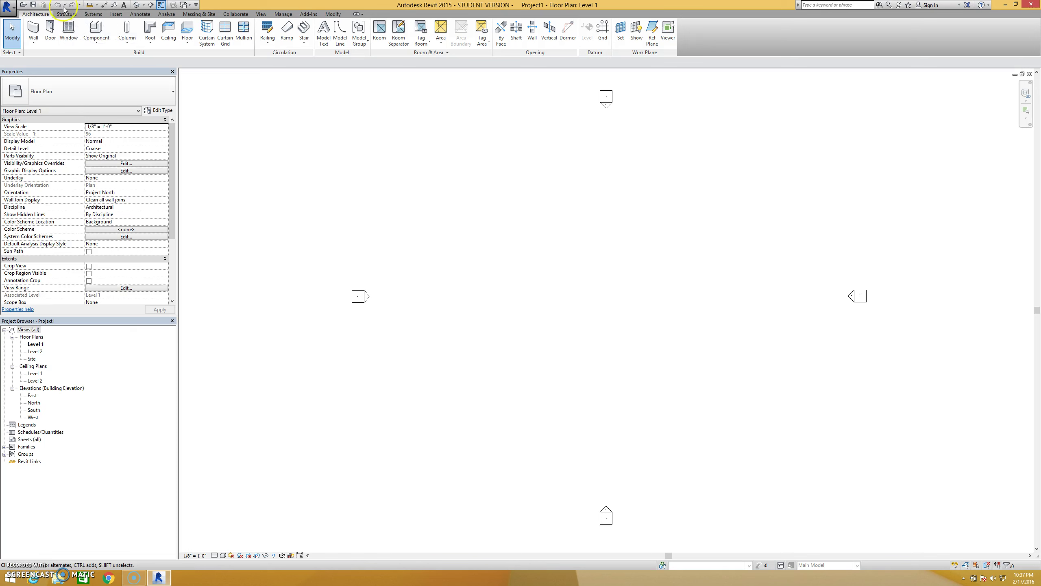
pyautogui.click(161, 6)
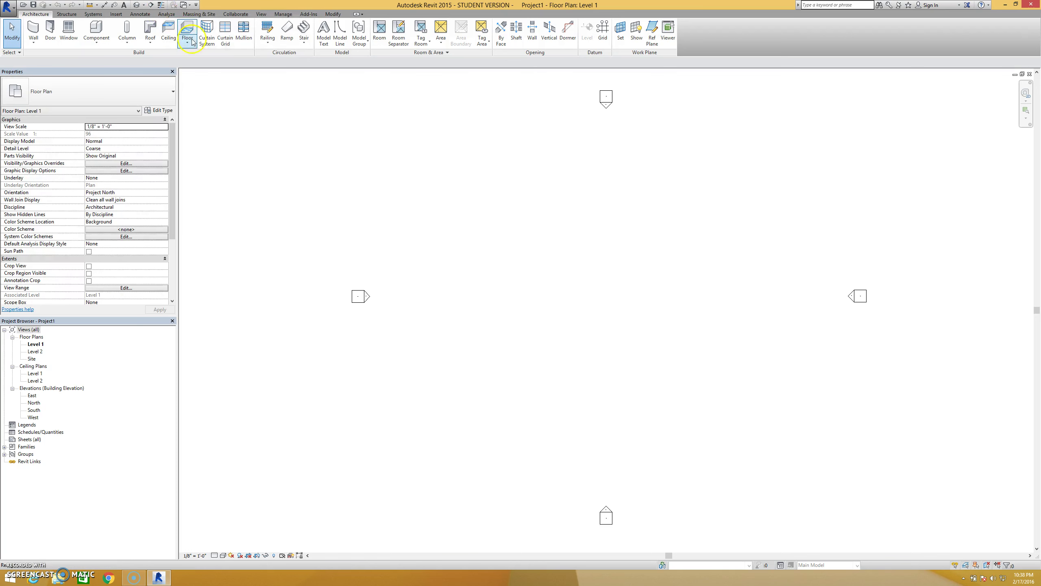
pyautogui.click(184, 5)
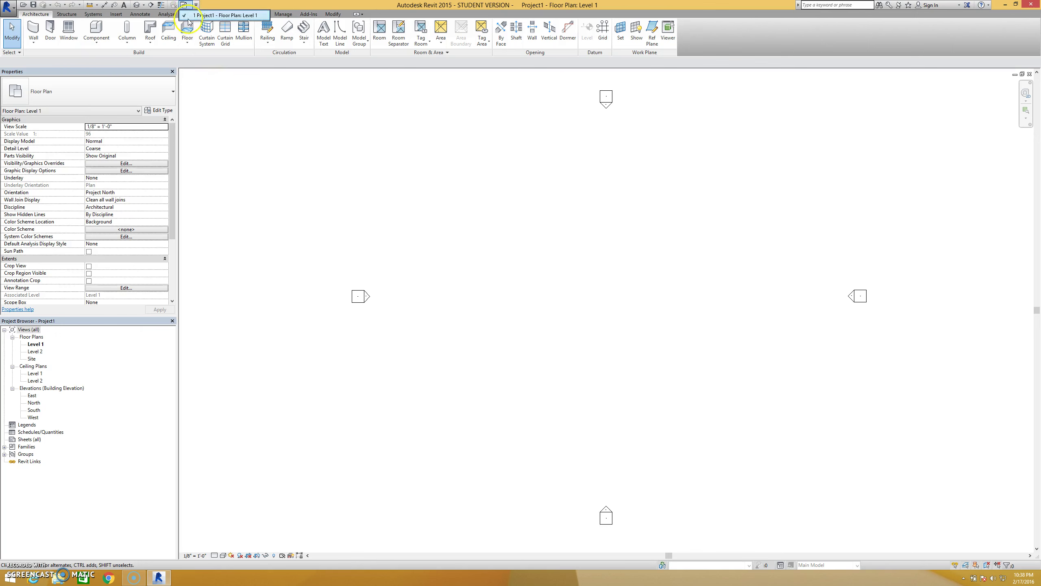
pyautogui.click(185, 5)
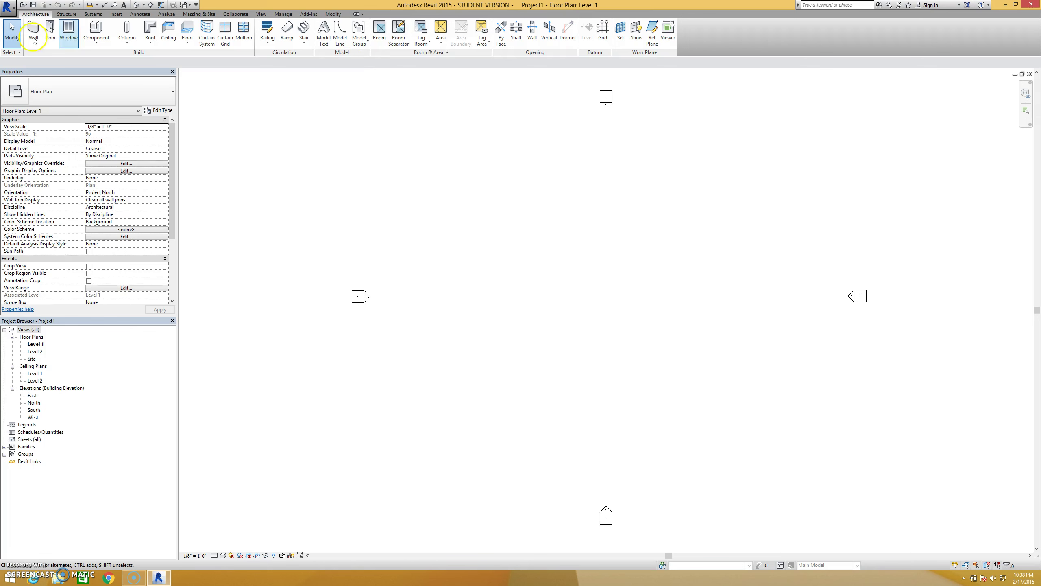
# Examine the Structure, Systems, Insert and Annotate tool sets, including the commands for linking and importing CAD files
pyautogui.click(67, 14)
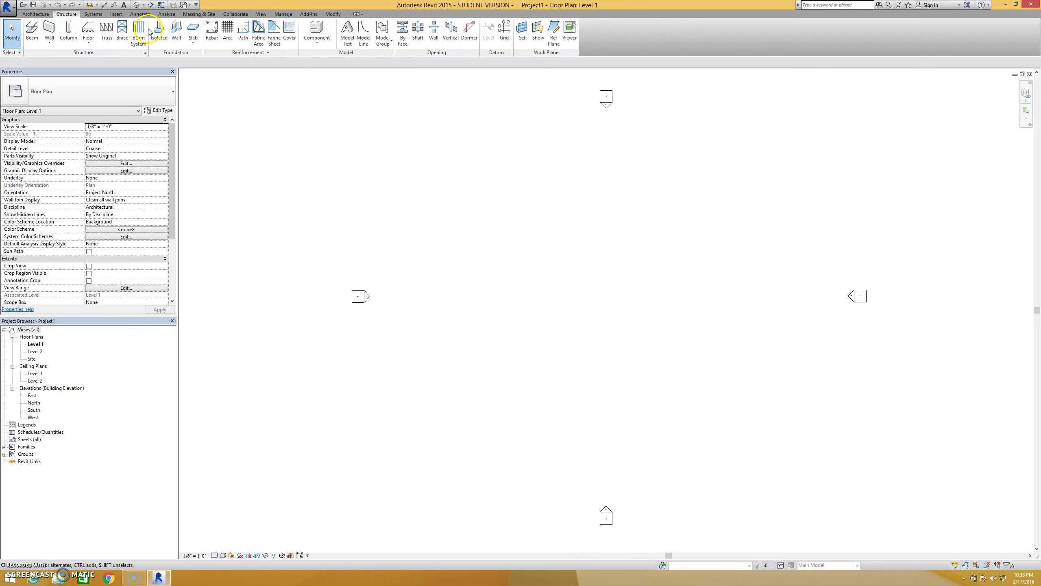
pyautogui.click(97, 15)
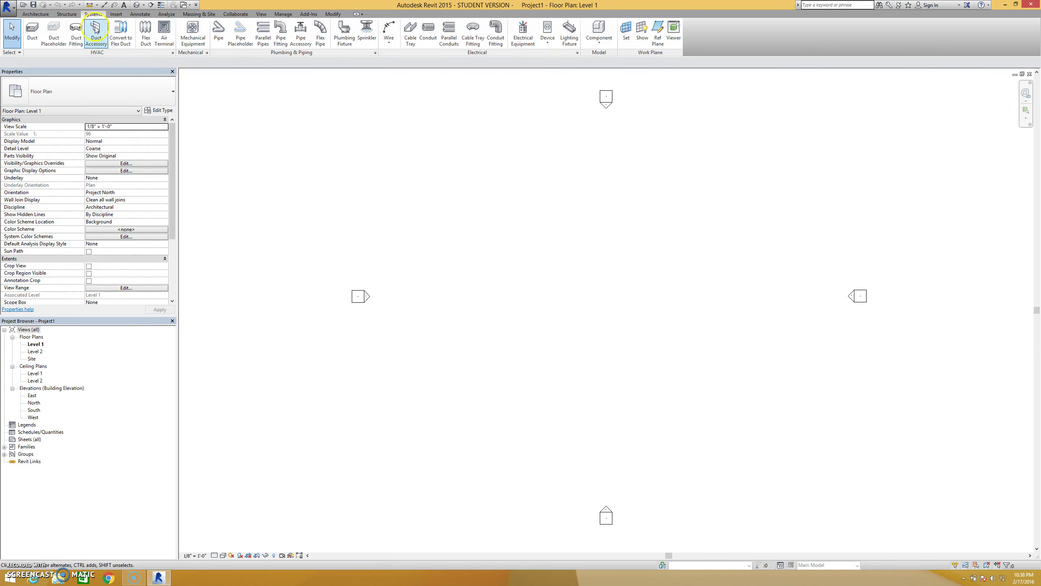
pyautogui.click(121, 15)
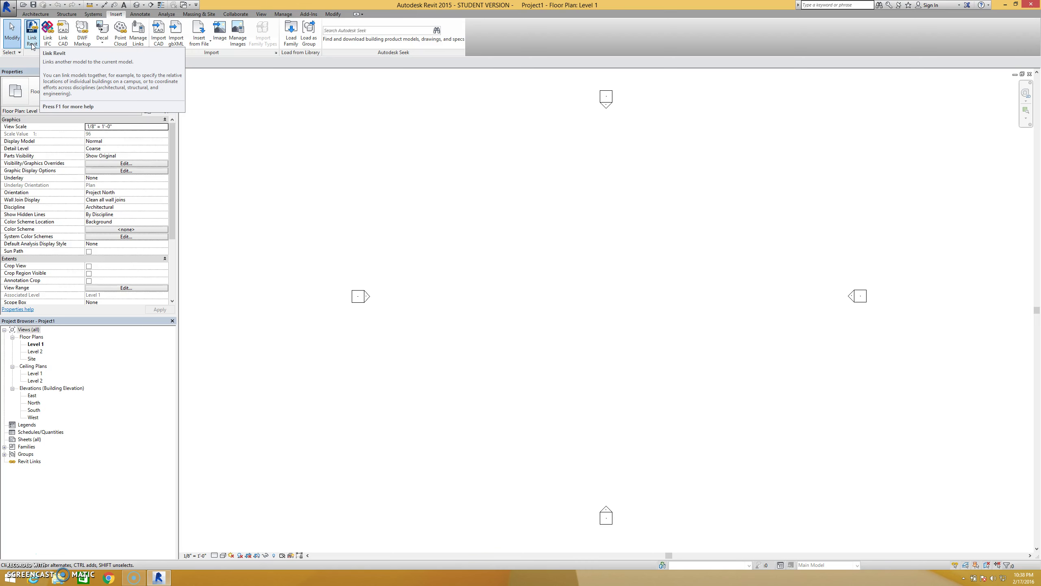
pyautogui.click(164, 37)
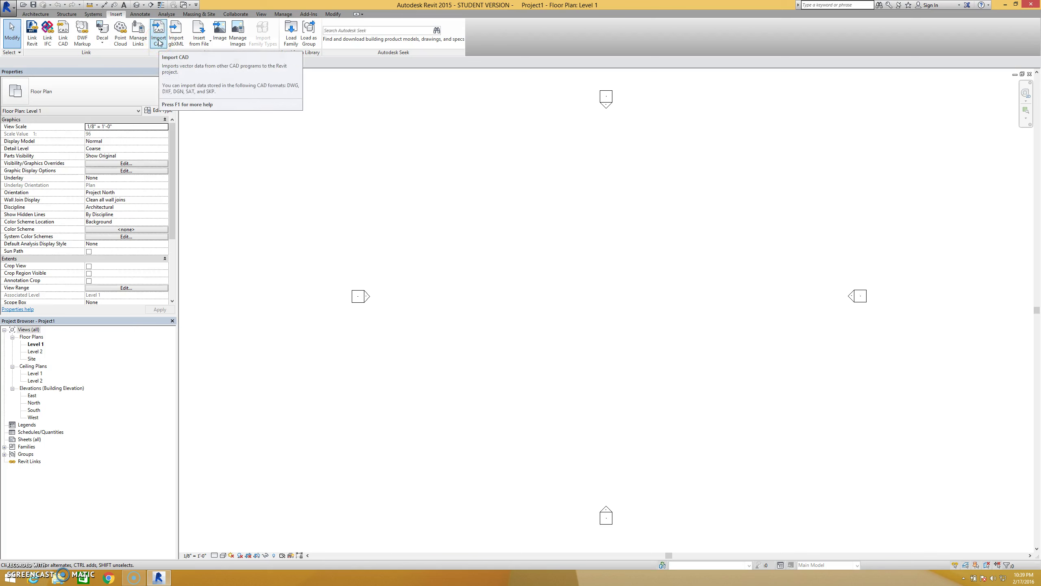
pyautogui.click(144, 19)
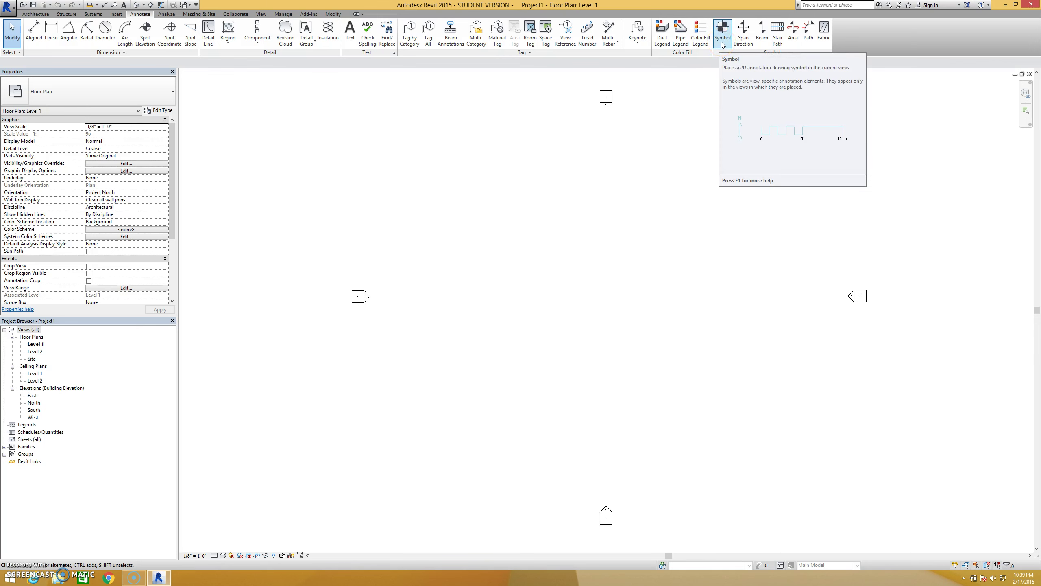
# Examine the Analyze, Massing & Site and Collaborate tool sets
pyautogui.click(171, 14)
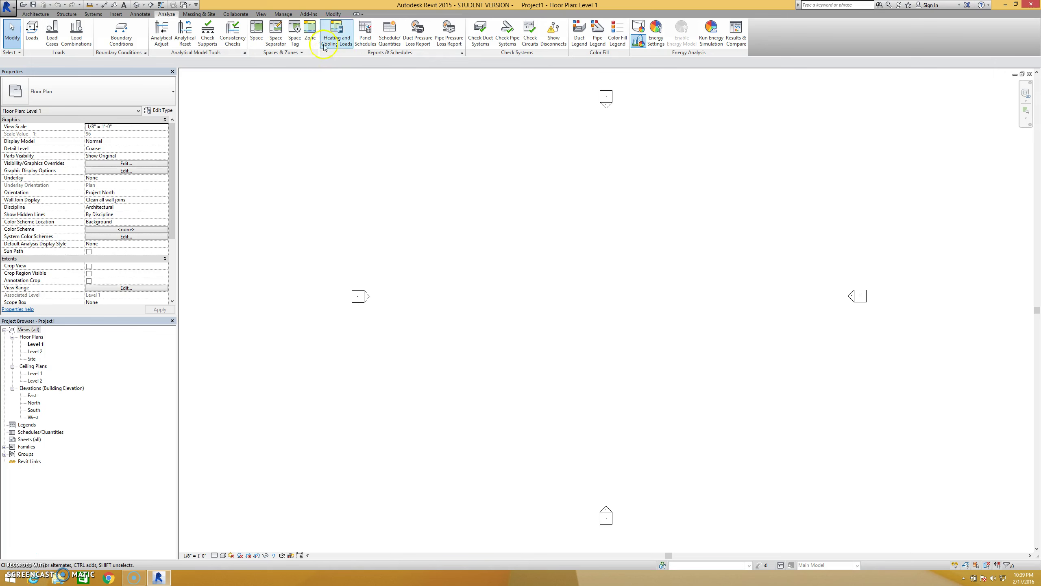
pyautogui.click(195, 15)
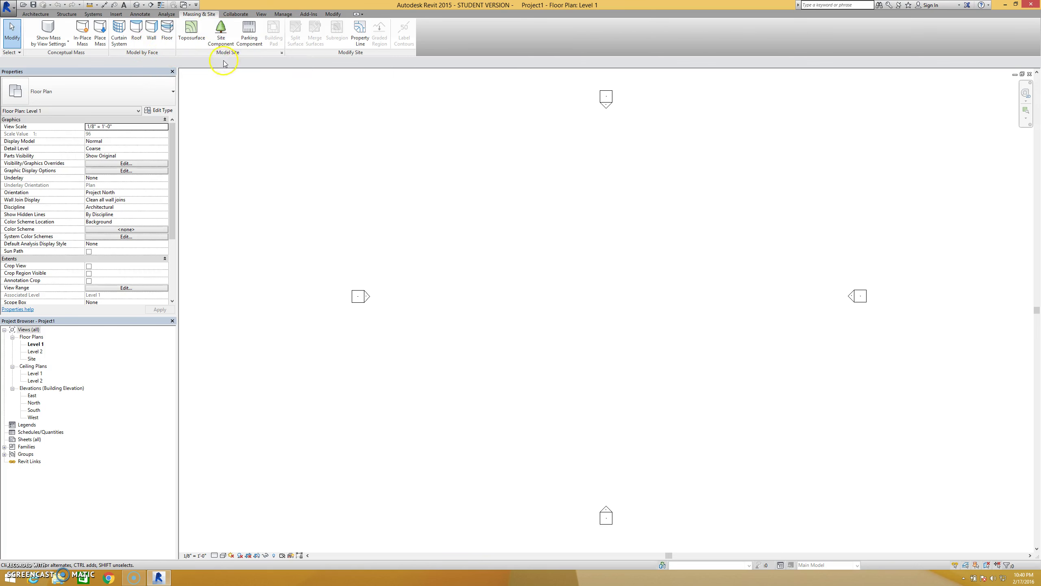
pyautogui.click(236, 15)
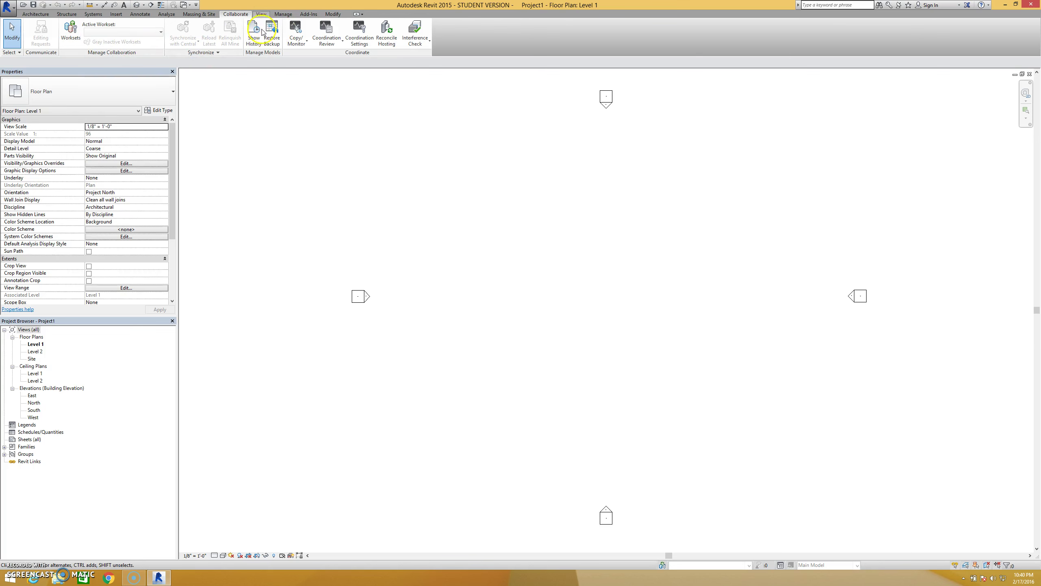
# Examine the View tools for creating views and composing sheets, including Scope Box, Sheet and Revisions
pyautogui.click(261, 13)
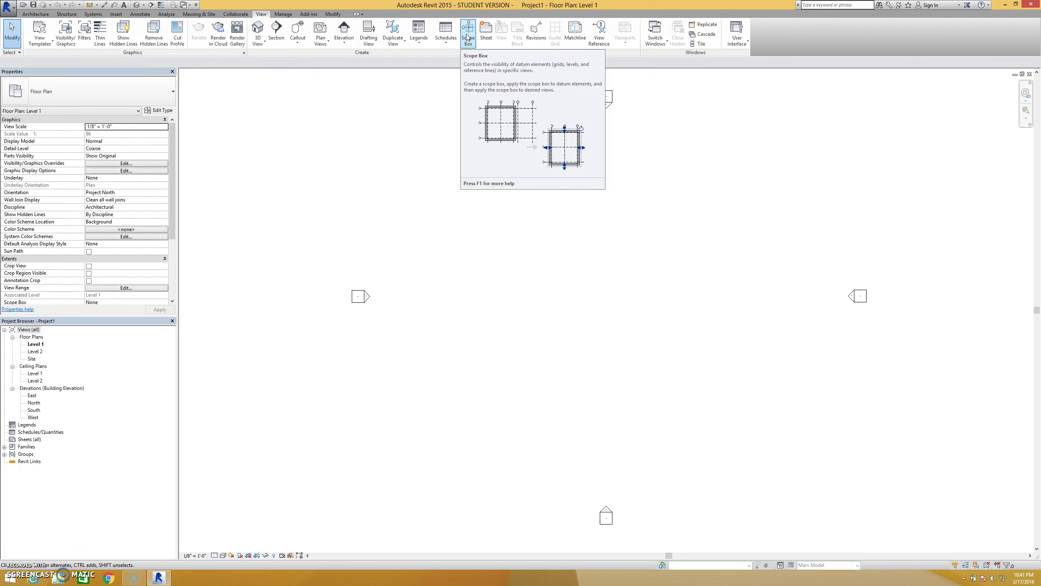
pyautogui.click(467, 37)
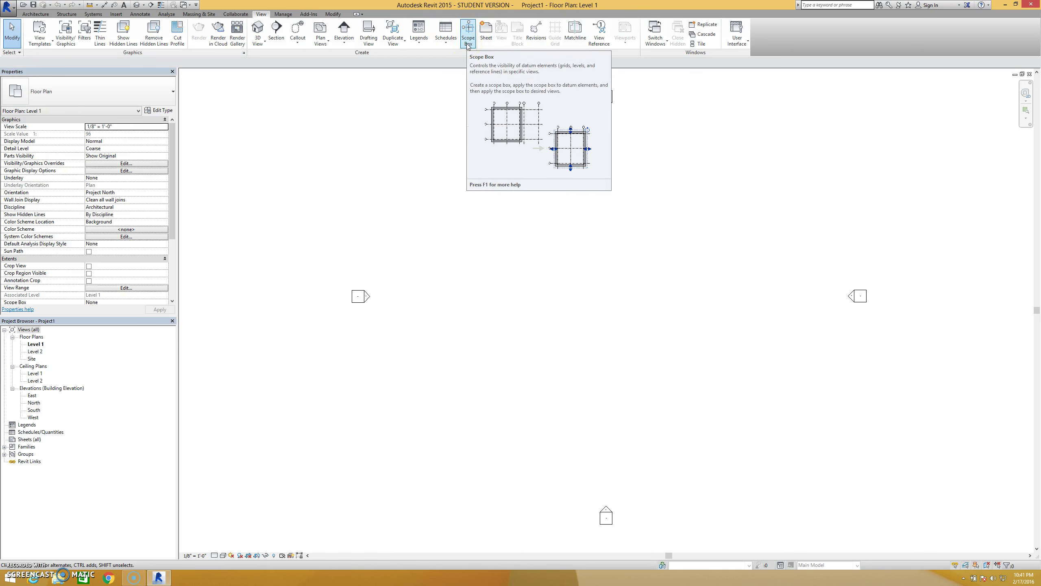
pyautogui.click(486, 41)
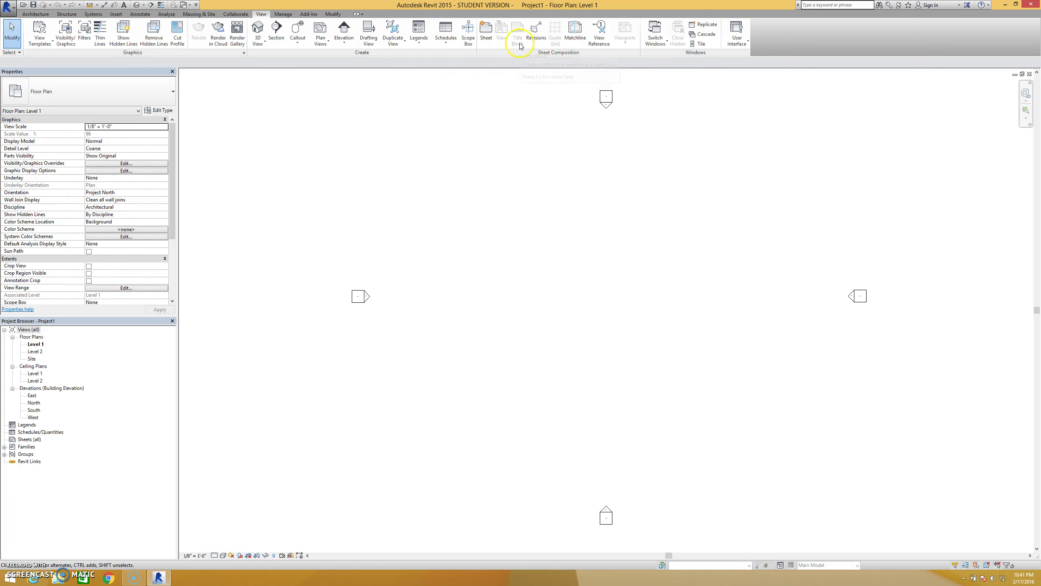
pyautogui.click(540, 40)
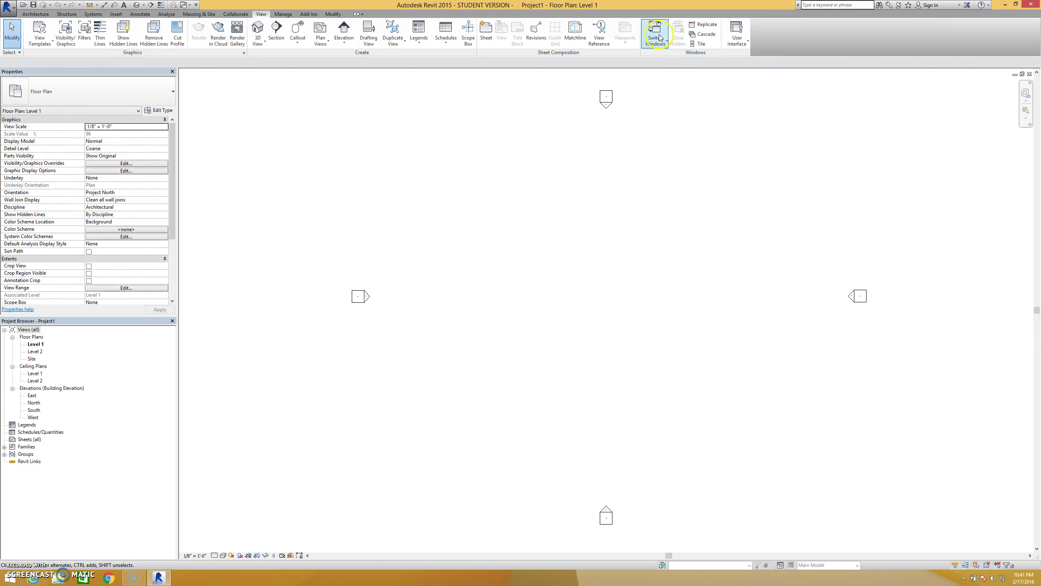
# View the list of user interface elements, open the Keyboard Shortcuts assignments, and close them without changes
pyautogui.click(743, 45)
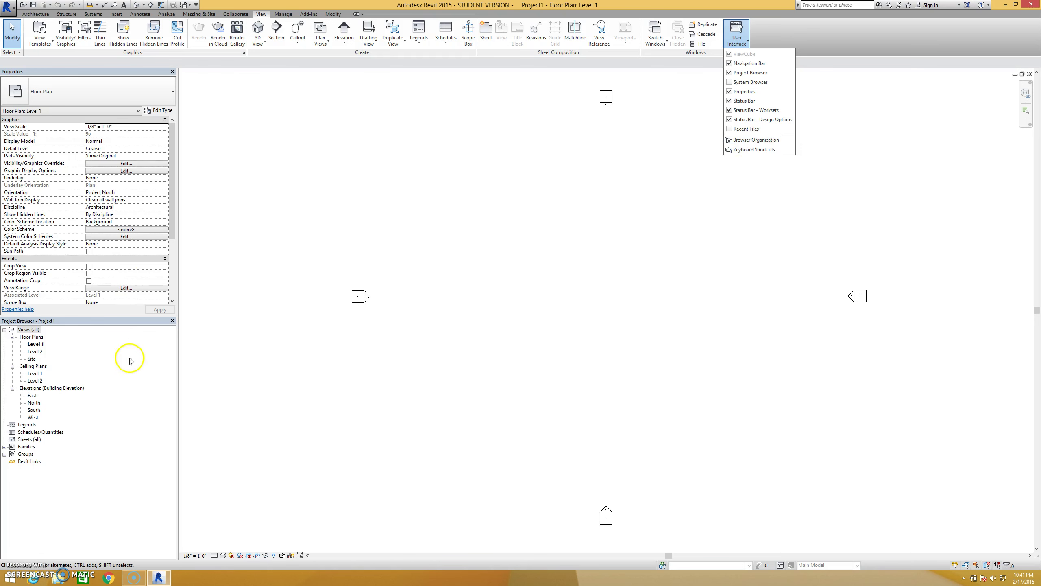
pyautogui.click(759, 149)
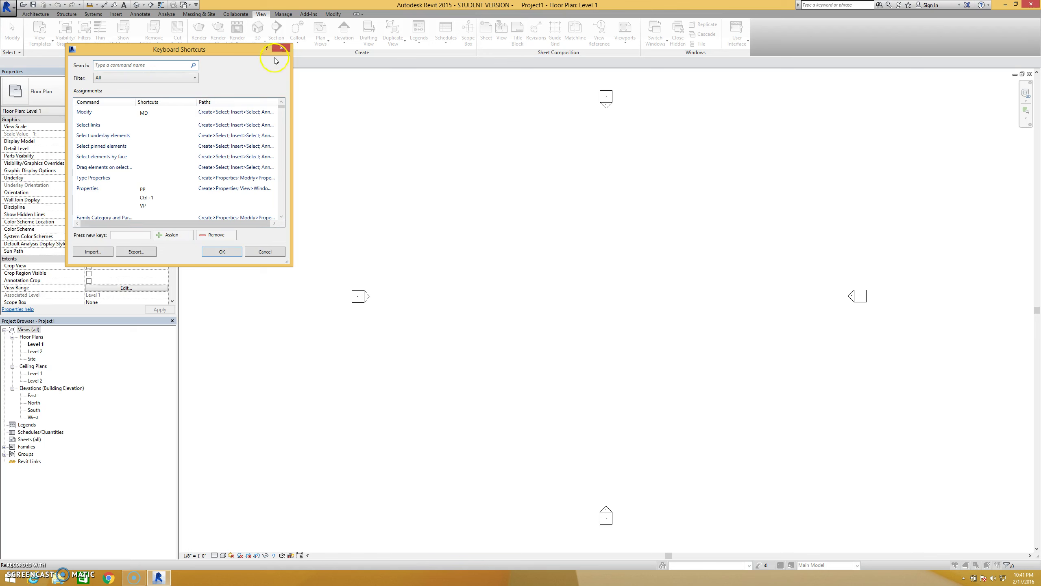
pyautogui.click(287, 46)
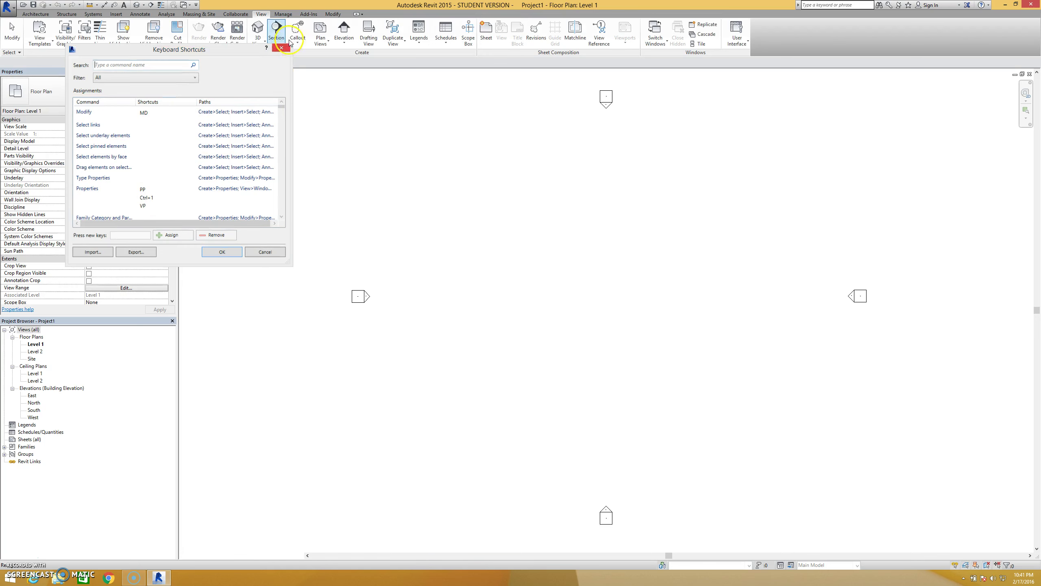
# Examine the Manage tools and the Object Styles settings for model categories, then close the settings unchanged
pyautogui.click(282, 14)
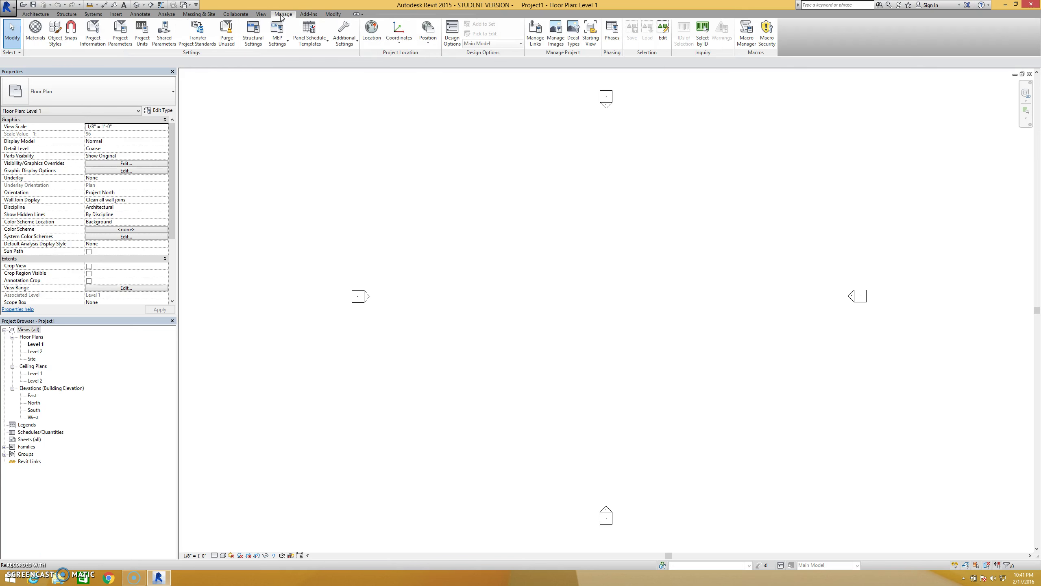
pyautogui.click(33, 39)
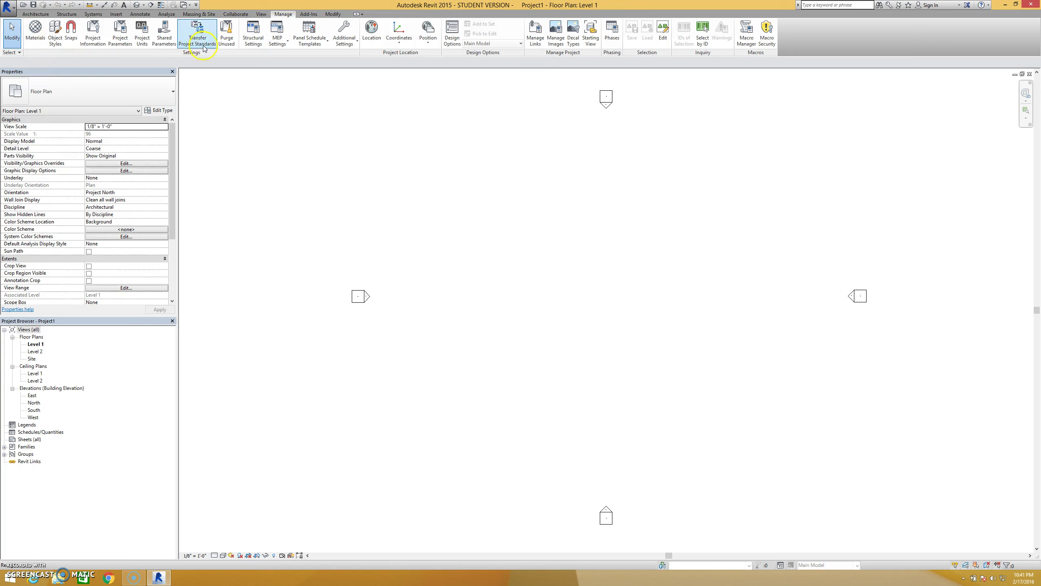
pyautogui.click(55, 33)
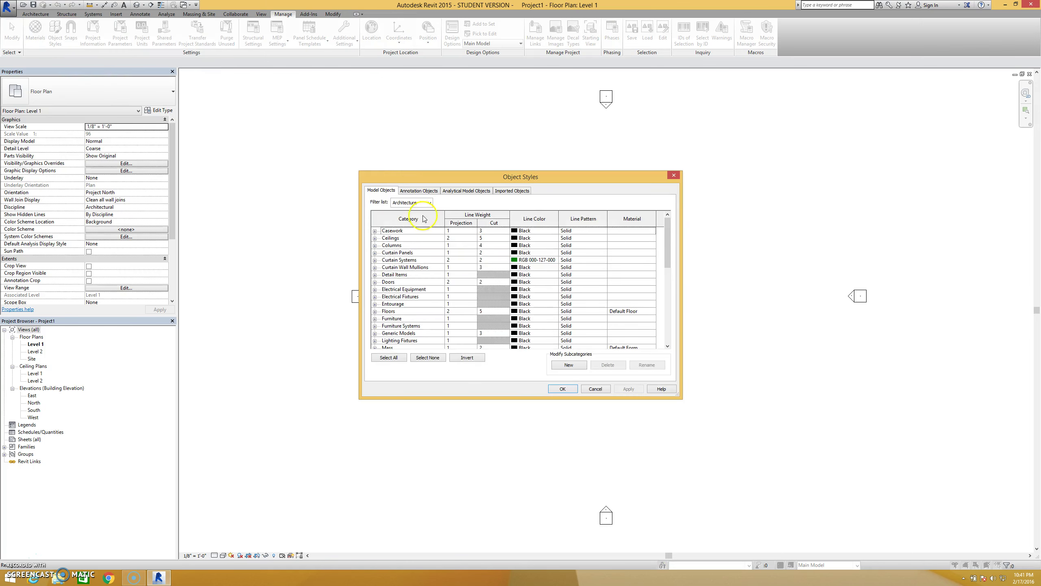
pyautogui.click(561, 388)
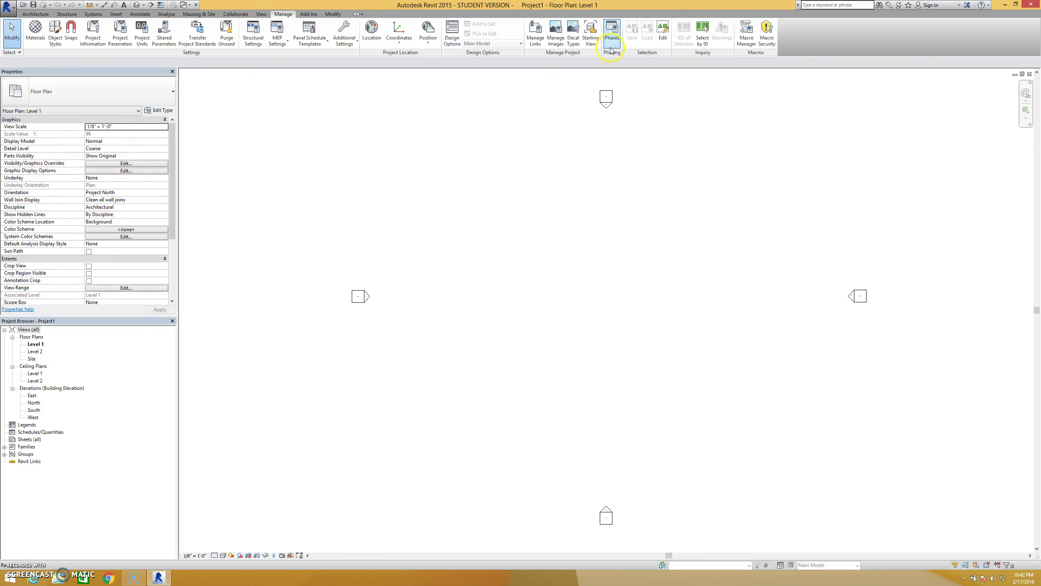
# Examine the Add-Ins and Modify tool sets
pyautogui.click(310, 13)
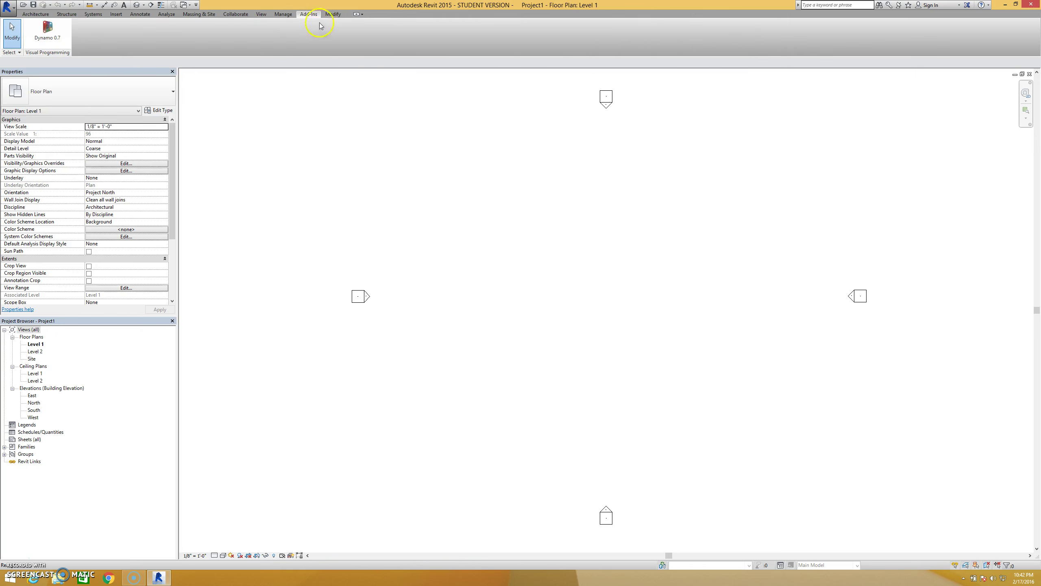
pyautogui.click(334, 14)
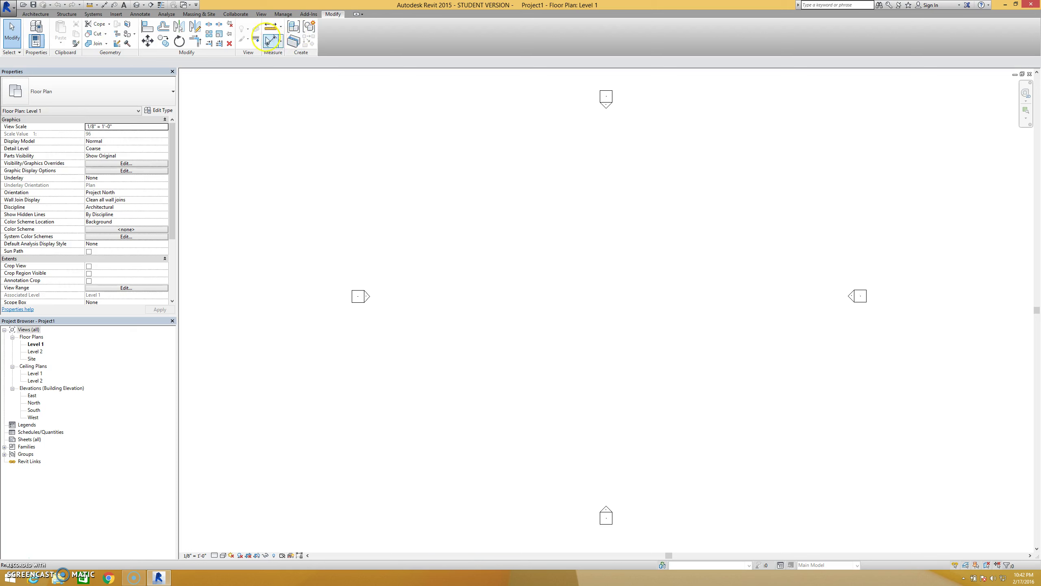
# Examine the Modify tools by starting the Copy and Mirror - Draw Axis commands and cancelling them
pyautogui.click(351, 46)
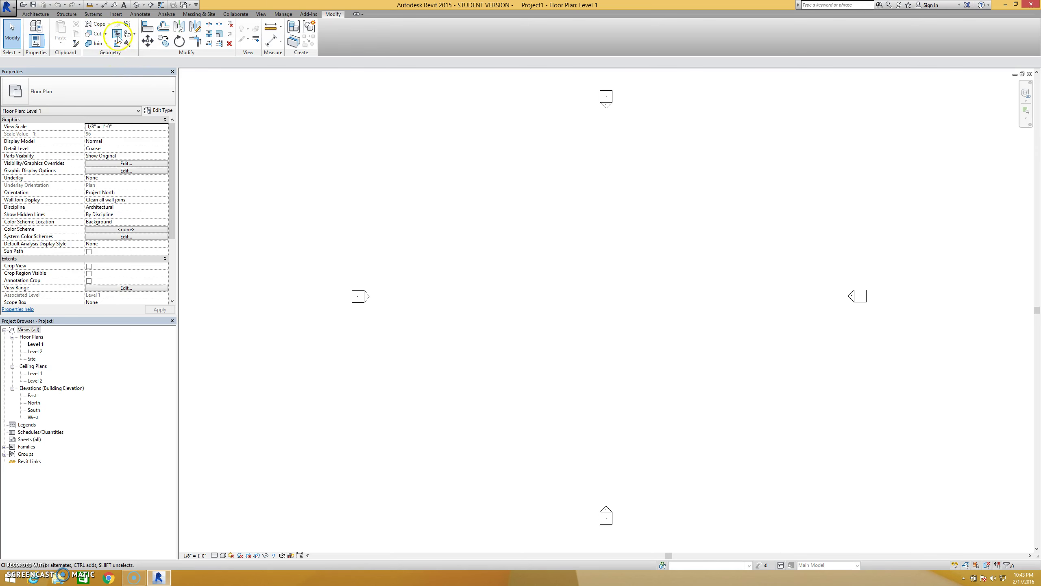
pyautogui.click(164, 46)
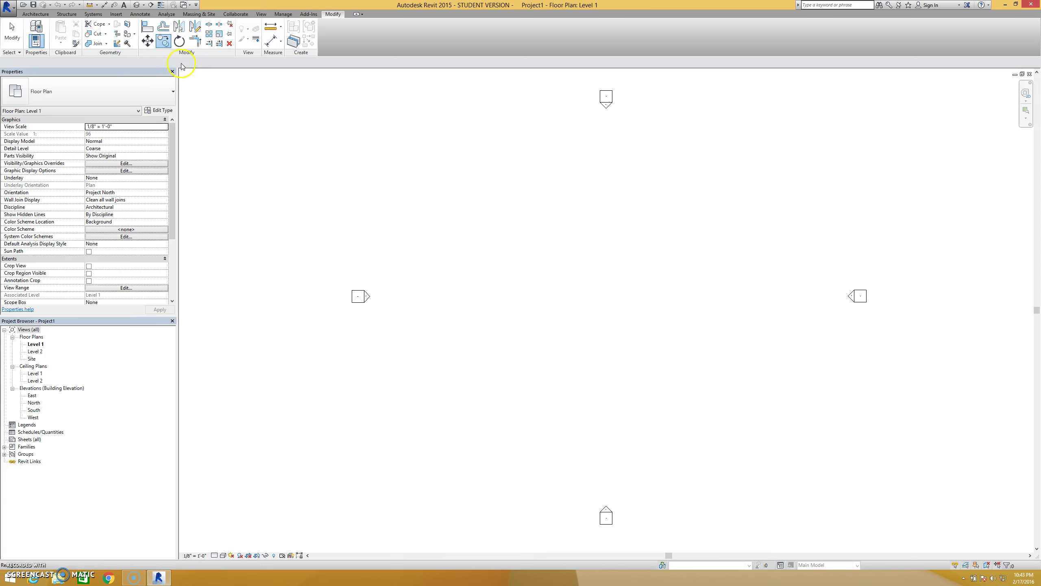
pyautogui.click(194, 28)
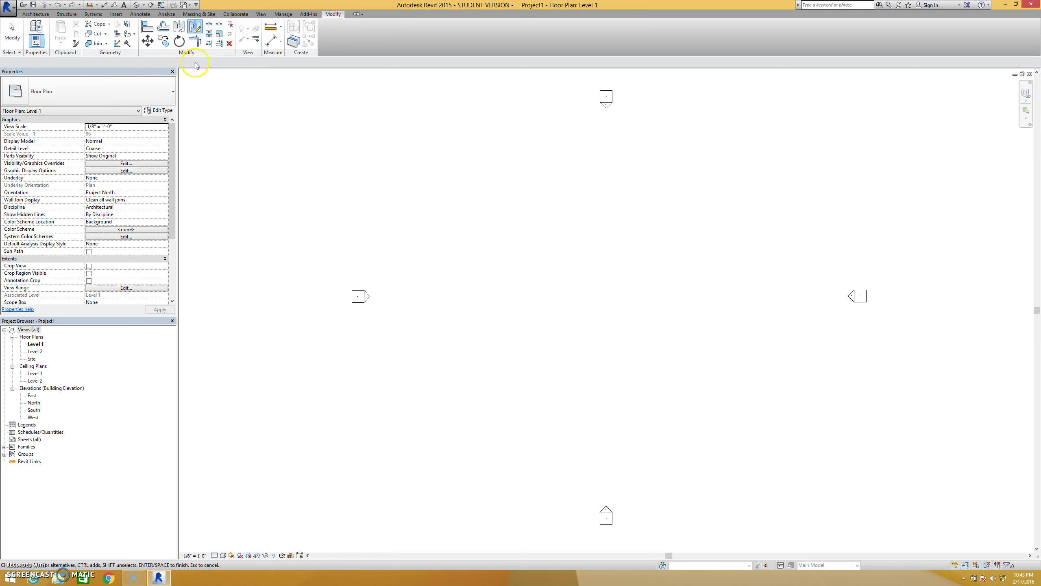
pyautogui.press('Escape')
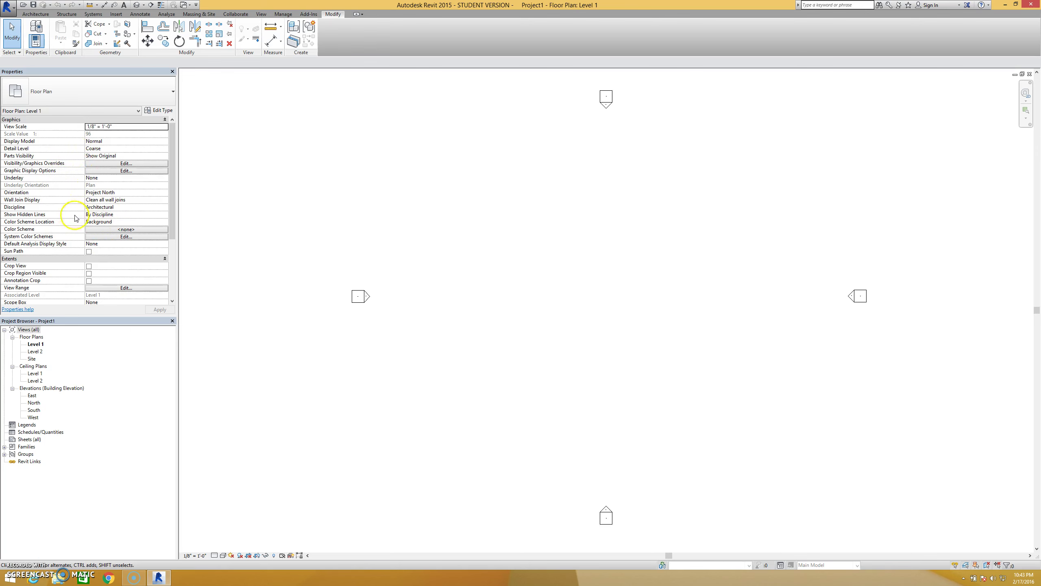
# Review the Level 1 floor plan's properties, inspect the cut plane offset in its View Range settings, and close the settings
pyautogui.scroll(-1, 171, 200)
pyautogui.moveTo(171, 199); pyautogui.dragTo(174, 256)
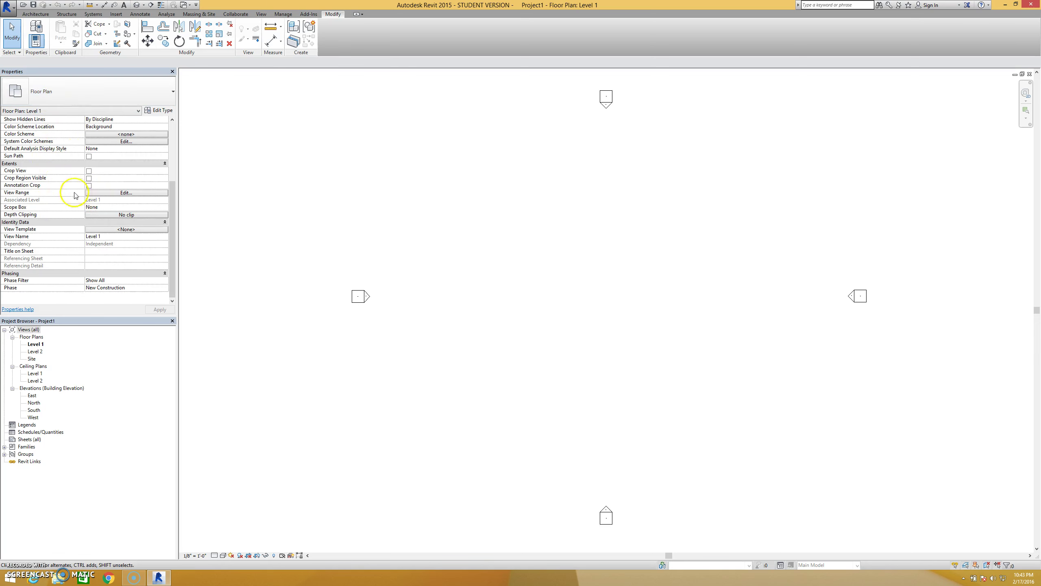
pyautogui.click(124, 192)
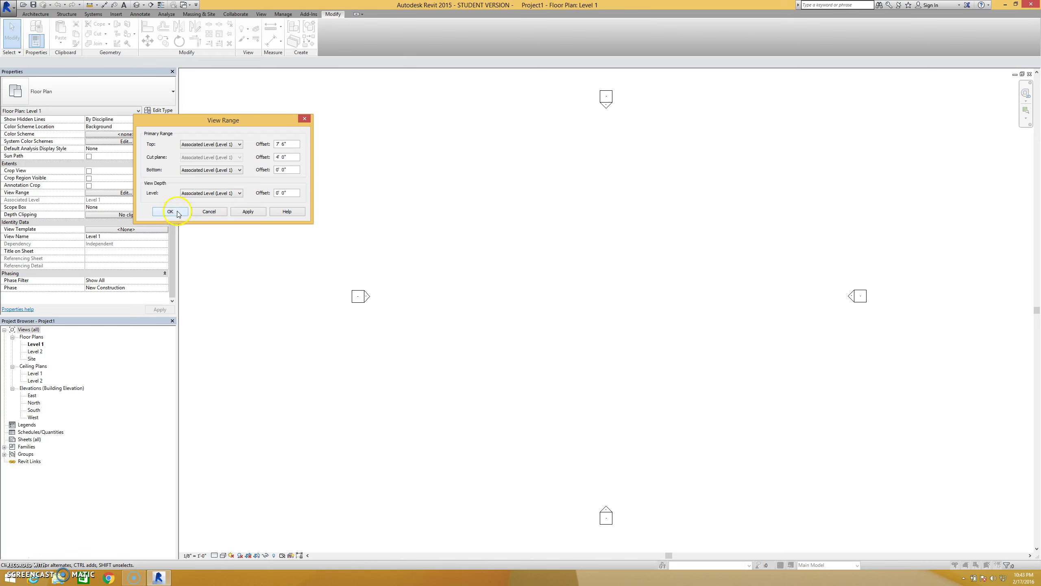
pyautogui.click(283, 159)
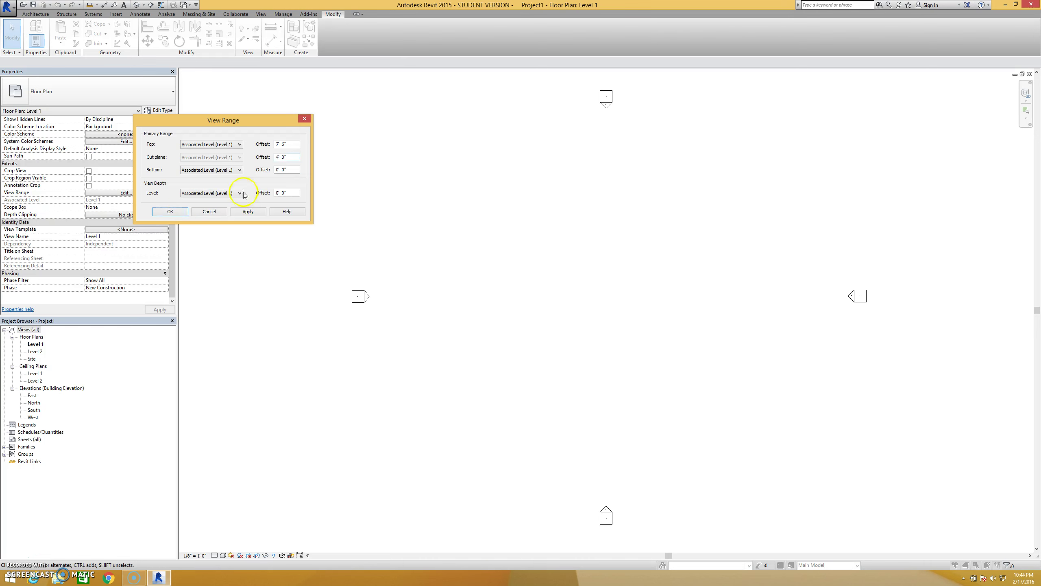
pyautogui.click(170, 211)
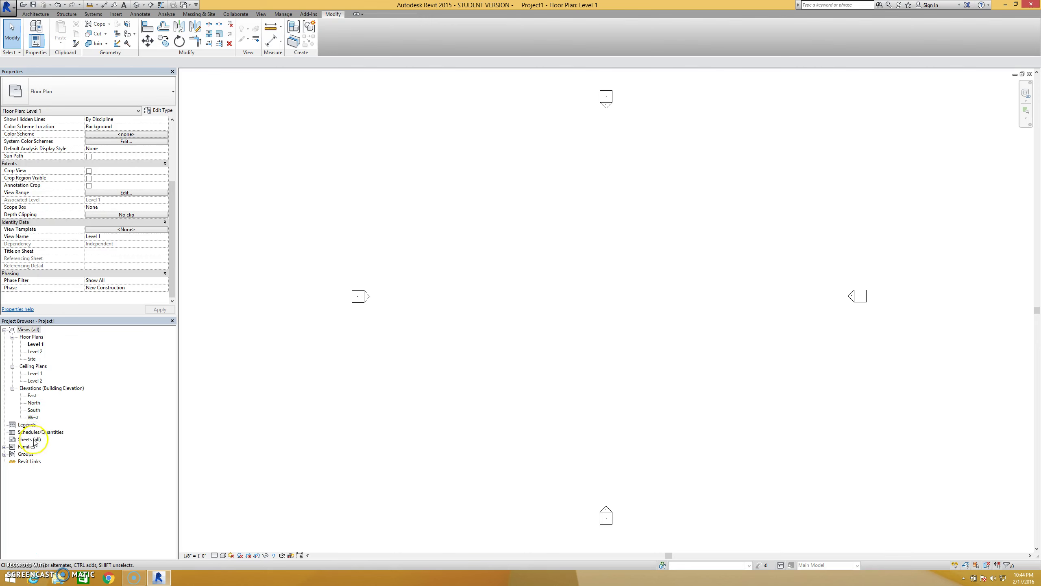
# View the family categories in the Project Browser, collapse the Families list again, and return to the Level 1 plan
pyautogui.click(5, 446)
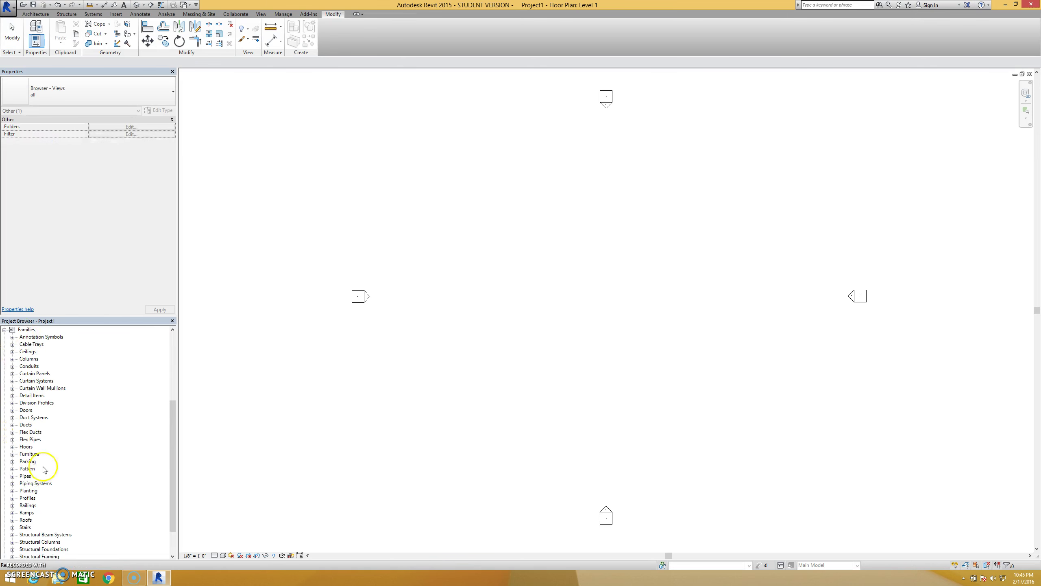
pyautogui.click(4, 330)
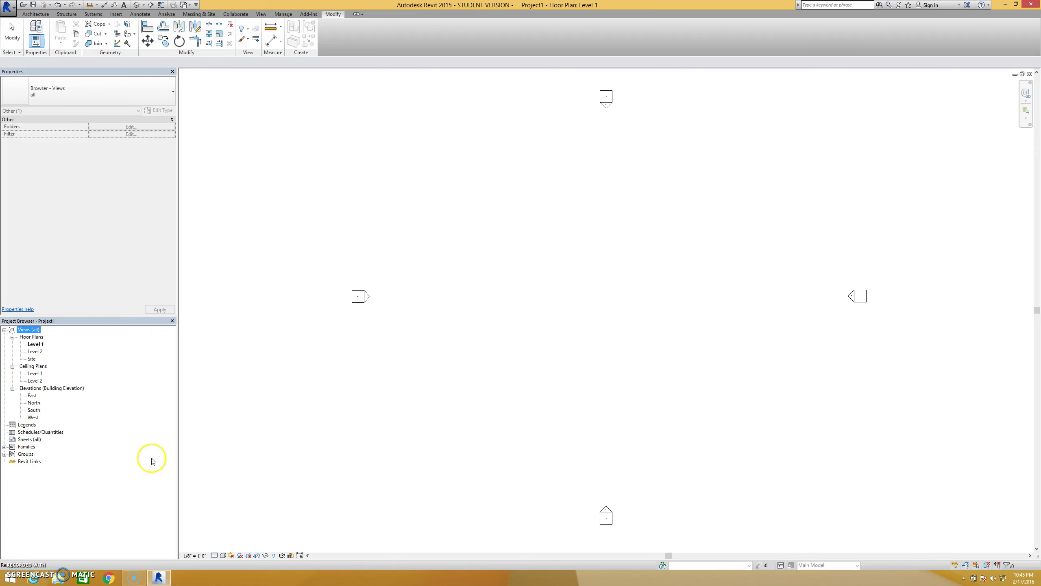
pyautogui.click(590, 240)
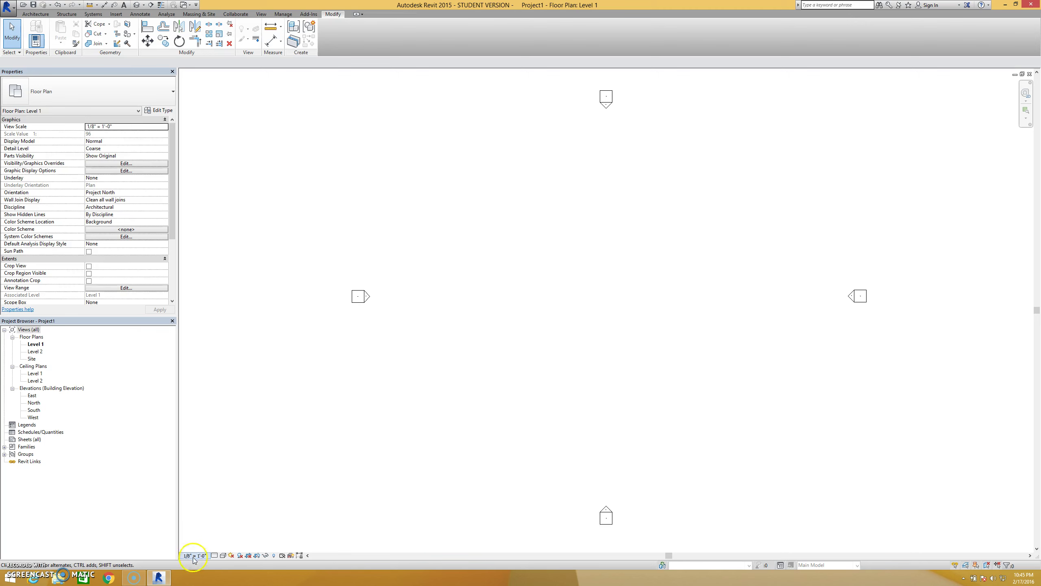
# Examine the Detail Level and Visual Style options available for the Level 1 view
pyautogui.click(215, 555)
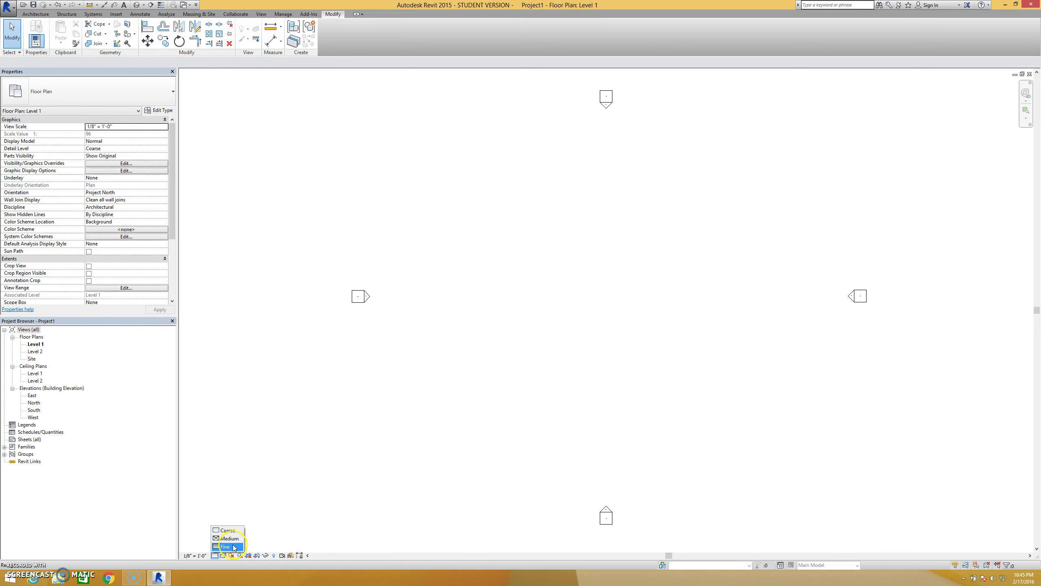
pyautogui.click(223, 555)
pyautogui.click(223, 555)
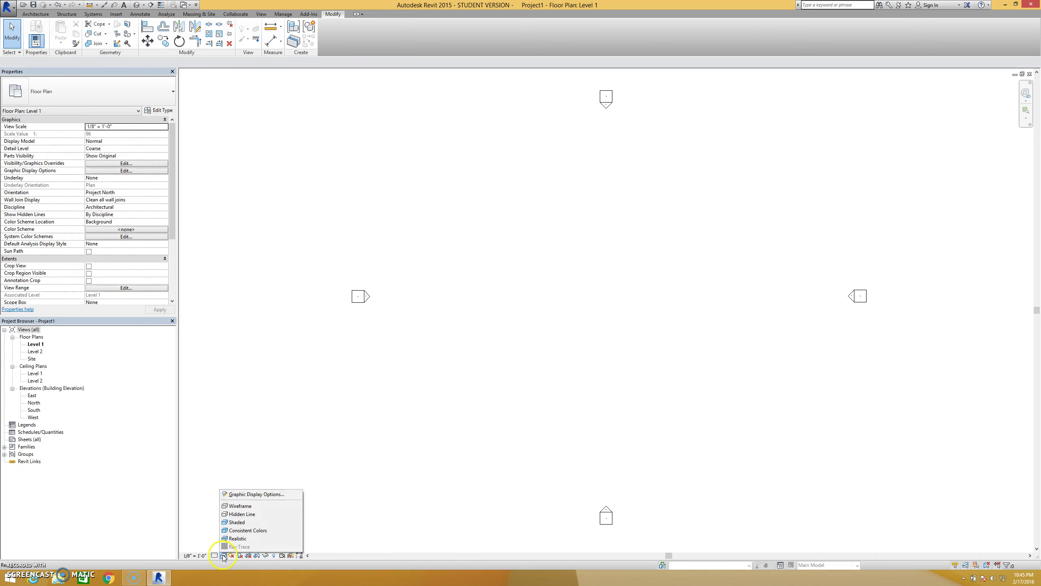
pyautogui.click(246, 523)
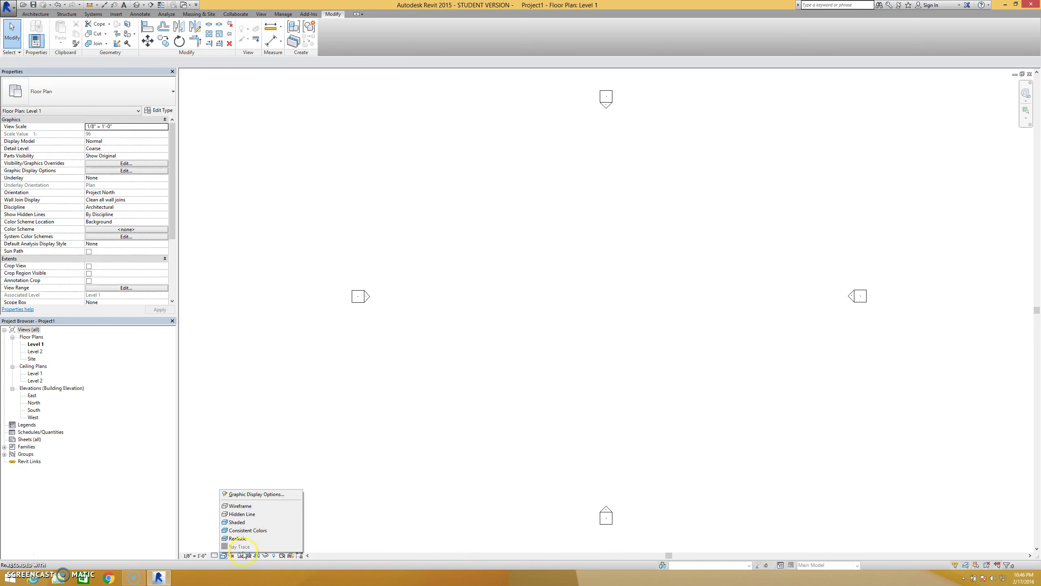
pyautogui.click(231, 556)
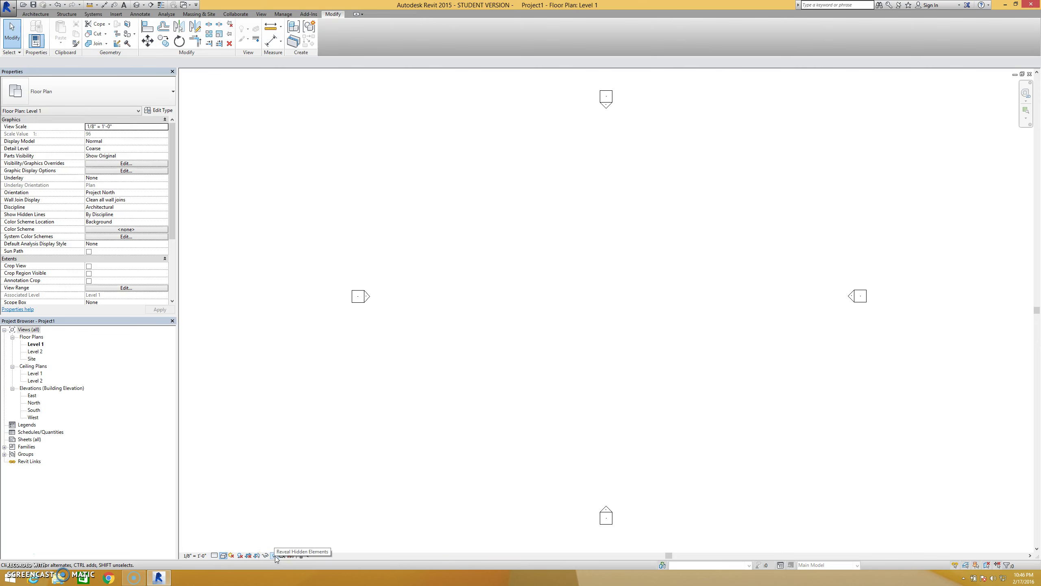
# Examine the Reveal Hidden Elements and Temporary View Properties controls of the Level 1 view
pyautogui.click(274, 556)
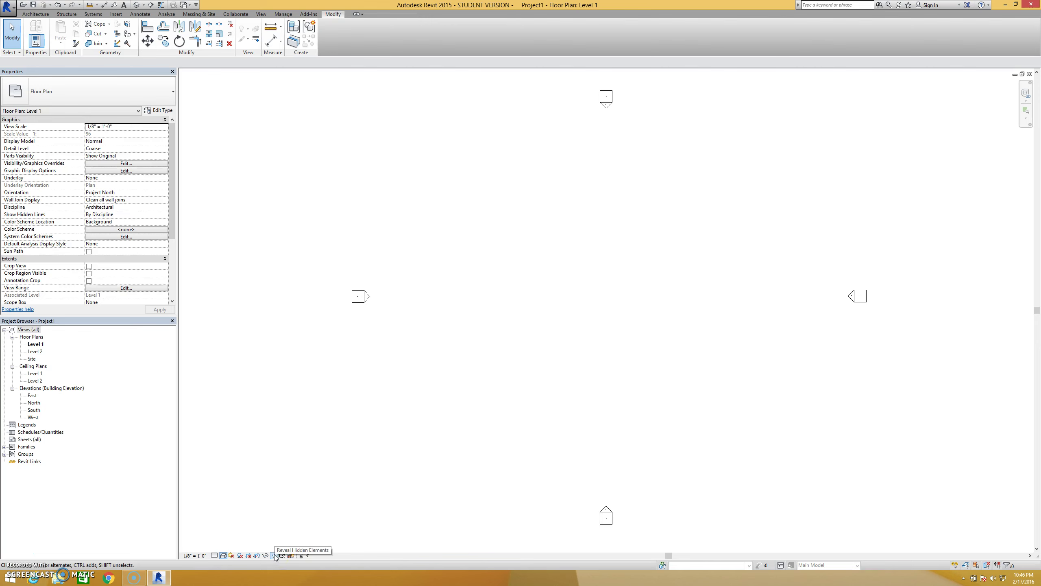
pyautogui.click(276, 556)
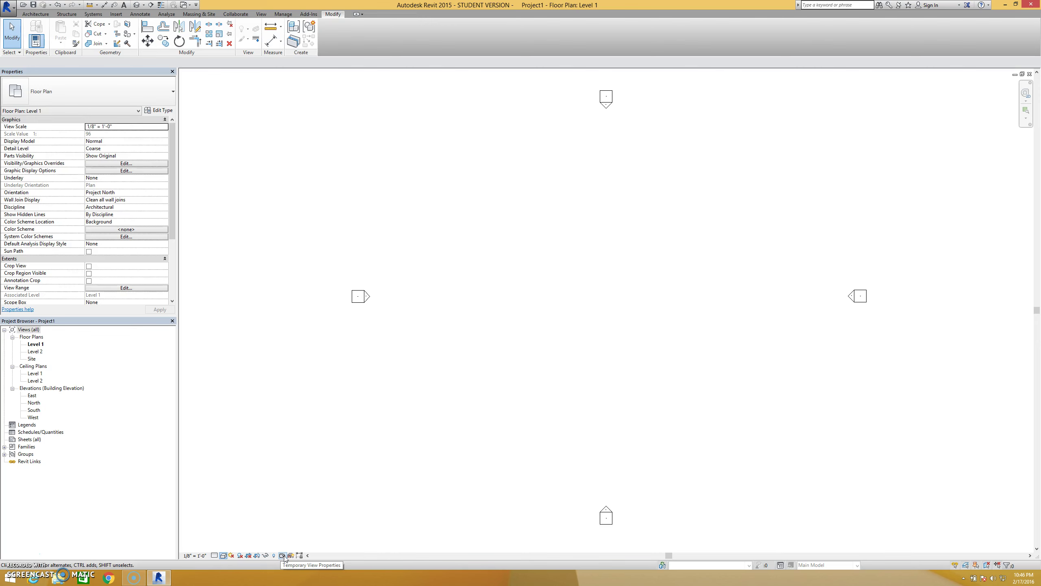
pyautogui.click(282, 555)
pyautogui.click(281, 554)
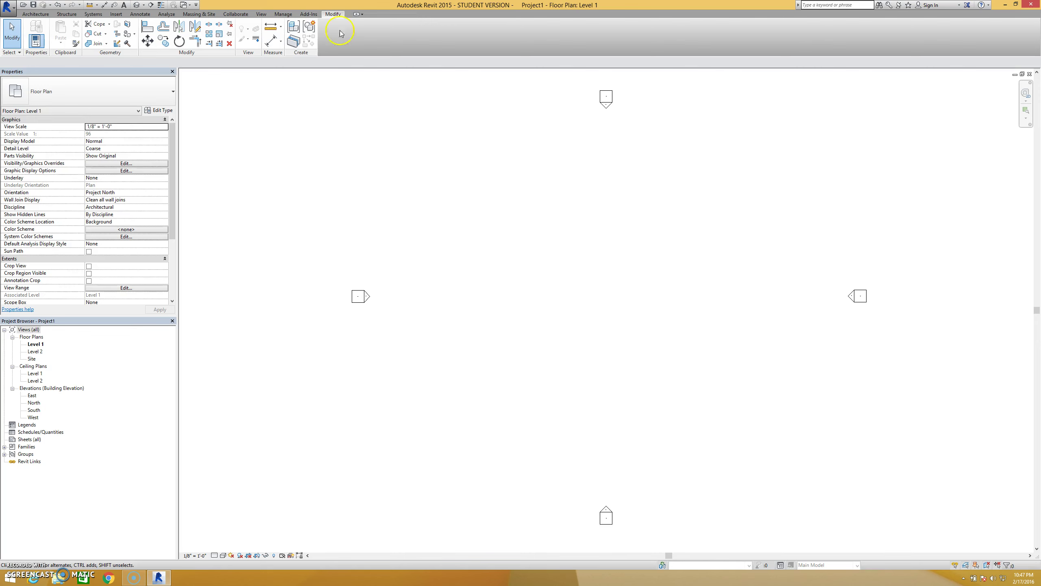
# Select the west elevation marker with a crossing window to check the selection filter count, and clear the selection
pyautogui.moveTo(487, 424); pyautogui.dragTo(325, 250)
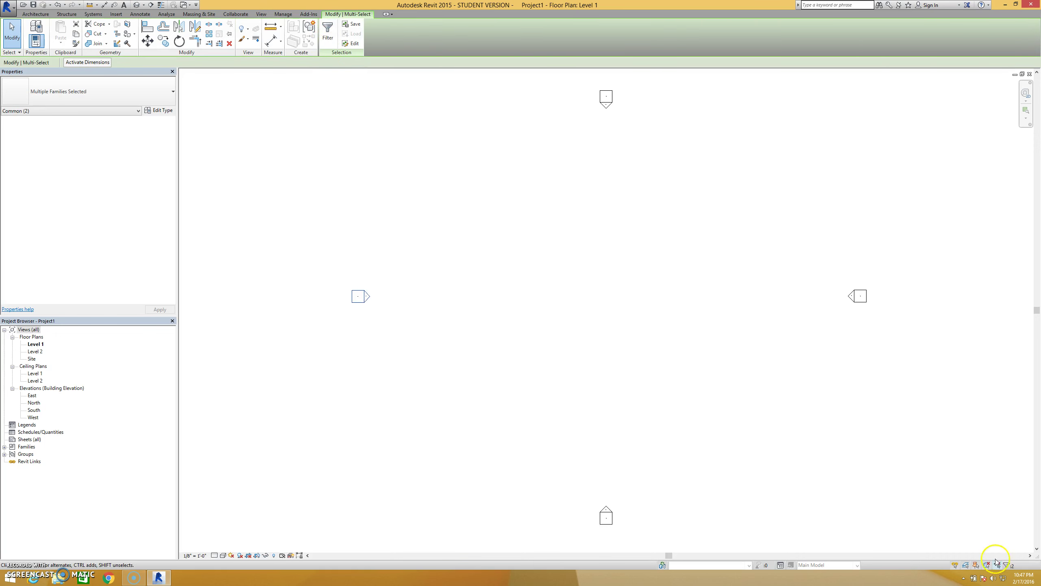
pyautogui.click(373, 440)
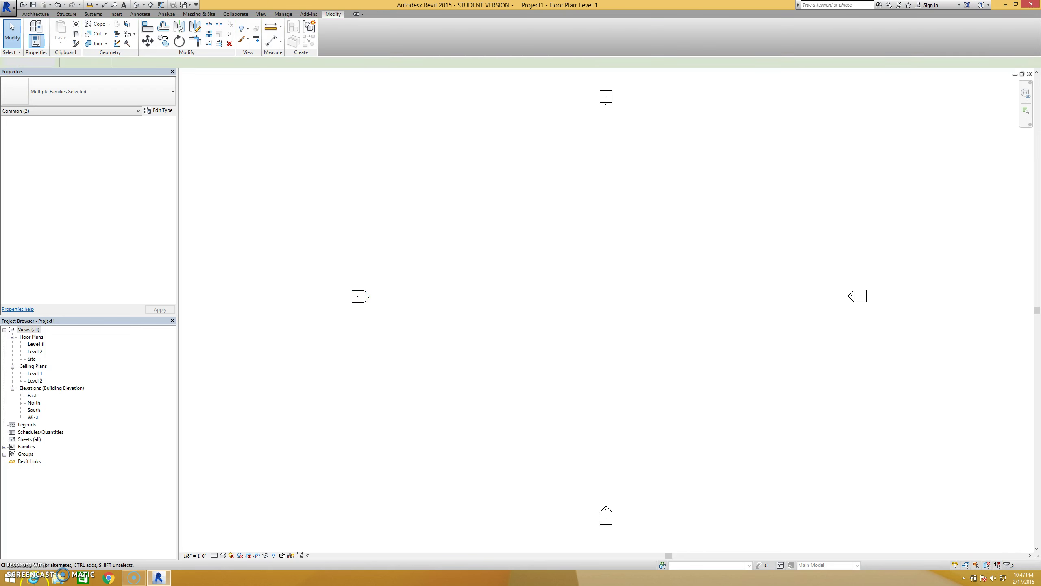